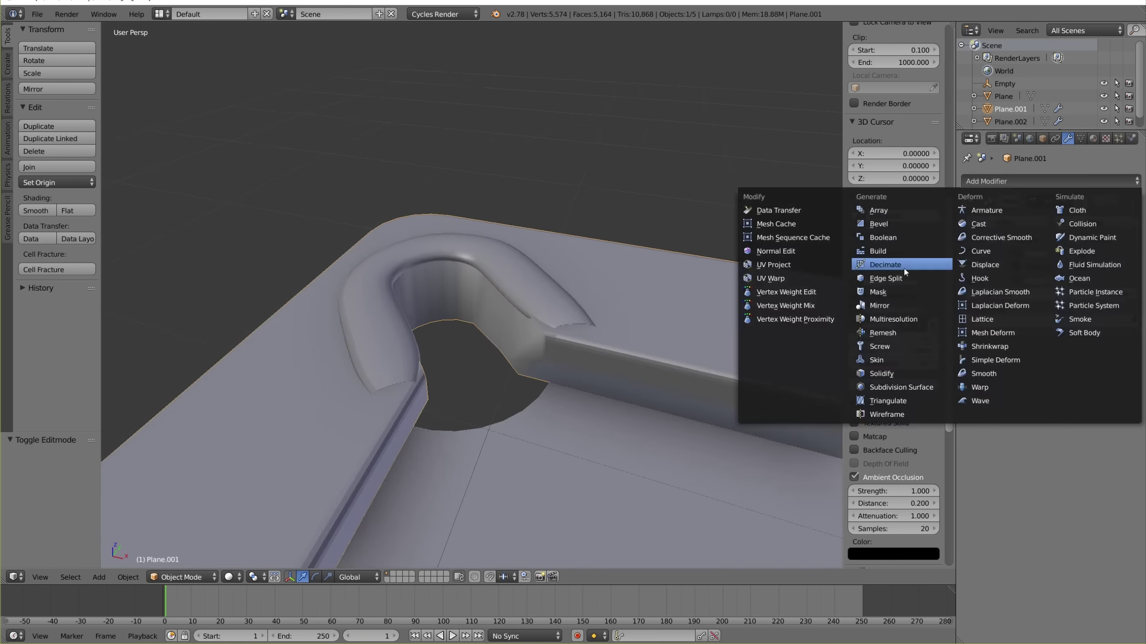
# - Add an Edge Split modifier to the table rail mesh
pyautogui.click(904, 277)
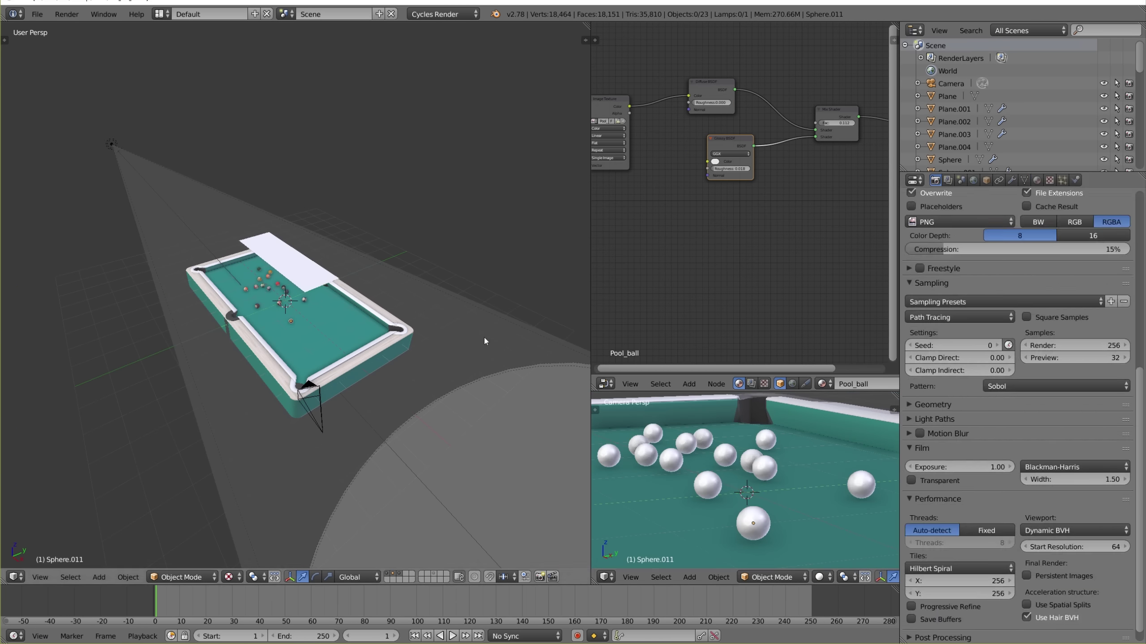
# - Render the camera view of the teal-felt table and scattered balls in Cycles
pyautogui.press('F12')
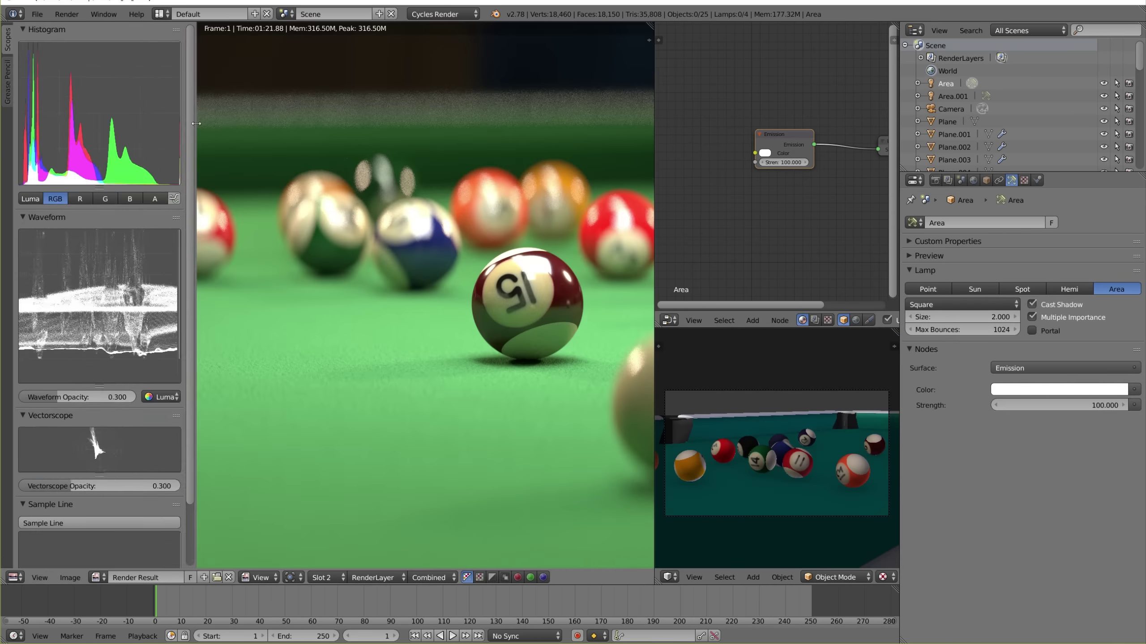
# - Re-render the scene, add a cube empty, and view the table from top orthographic
pyautogui.press('F12')
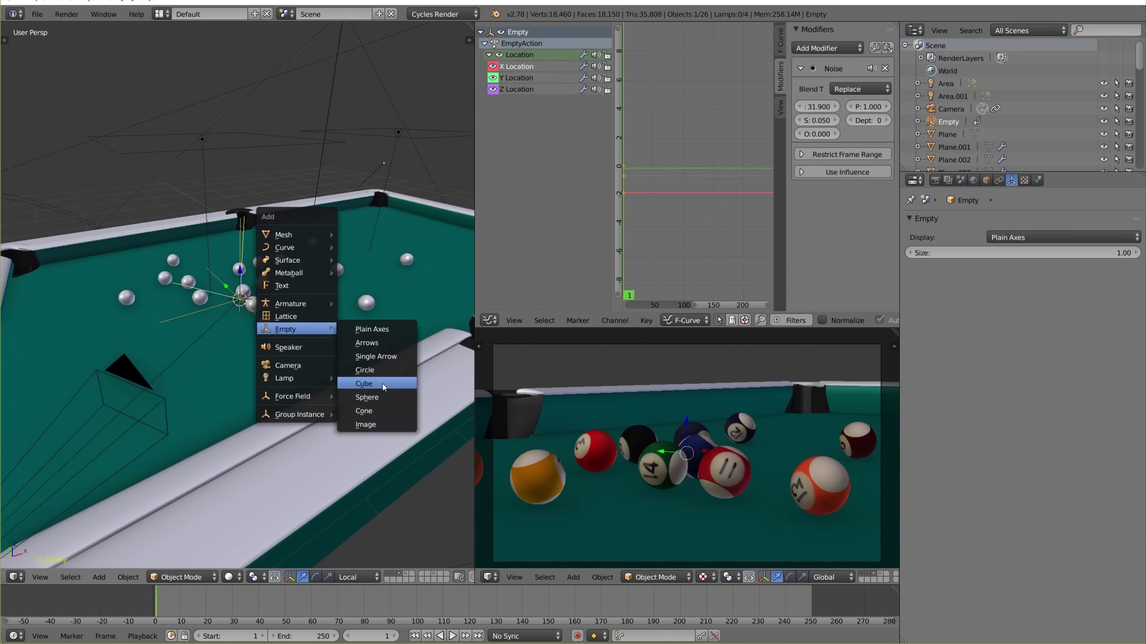
pyautogui.click(384, 387)
pyautogui.press('KP_7')
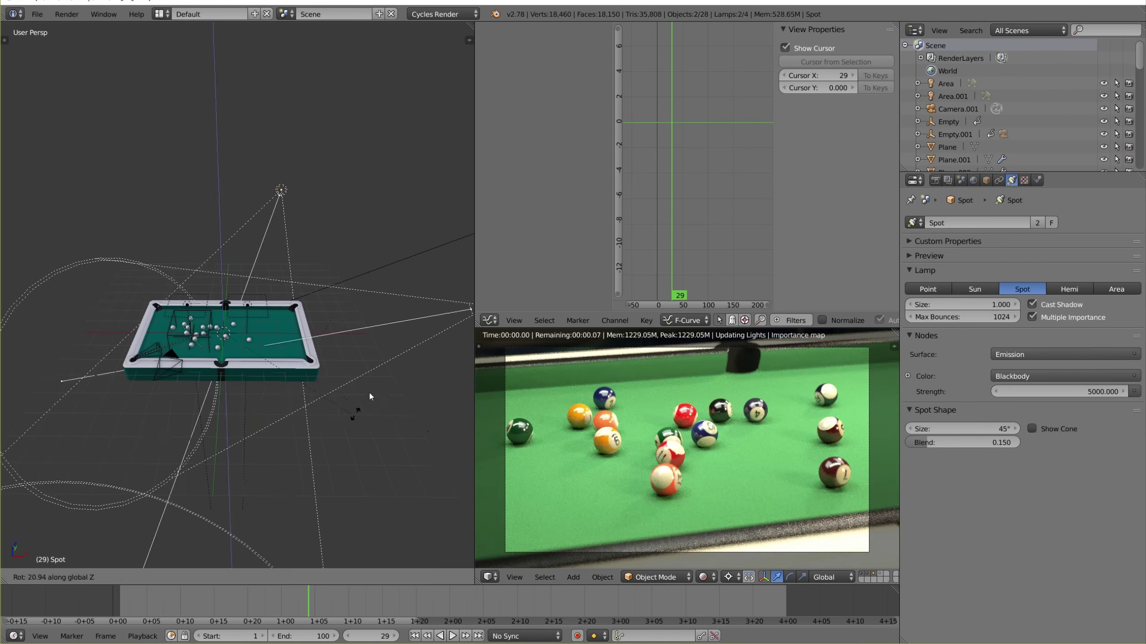
# - Render frame 29 with Cycles into Slot 4 of the Image Editor
pyautogui.press('F12')
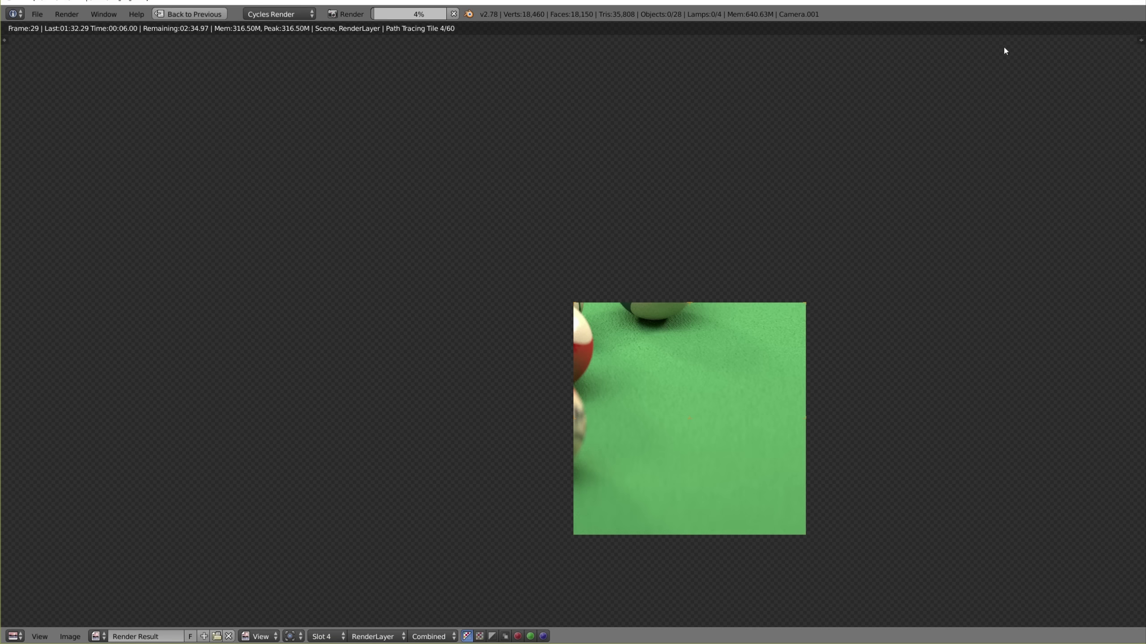